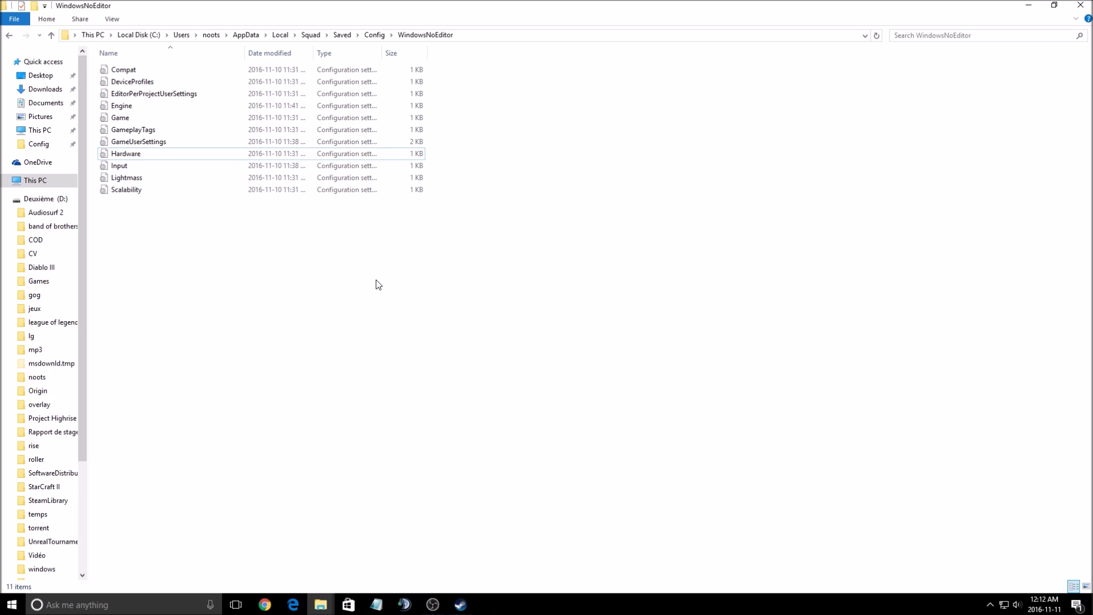
# - Switch to Steam and enter the launch options "-sm4 -d3d10" in the properties of Squad
pyautogui.moveTo(390, 253); pyautogui.dragTo(390, 254)
pyautogui.click(461, 604)
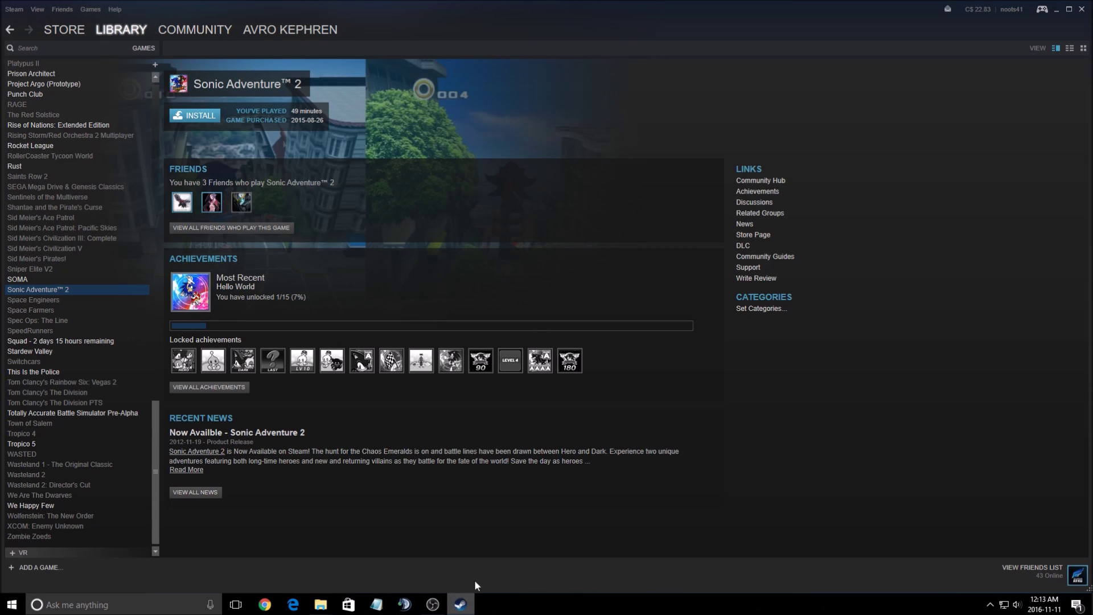
pyautogui.rightClick(94, 341)
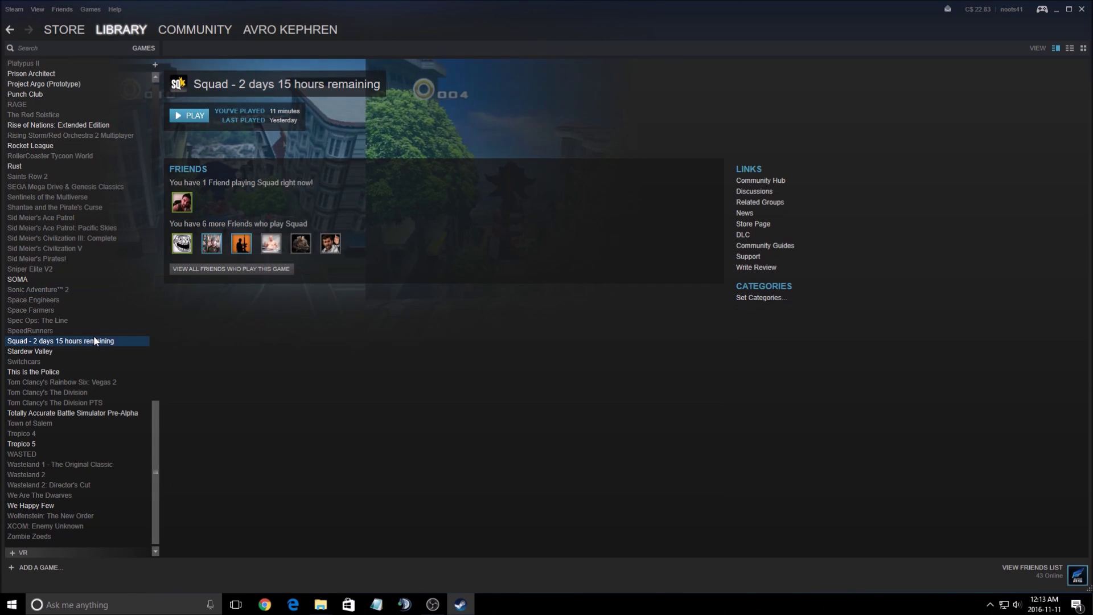
pyautogui.click(135, 484)
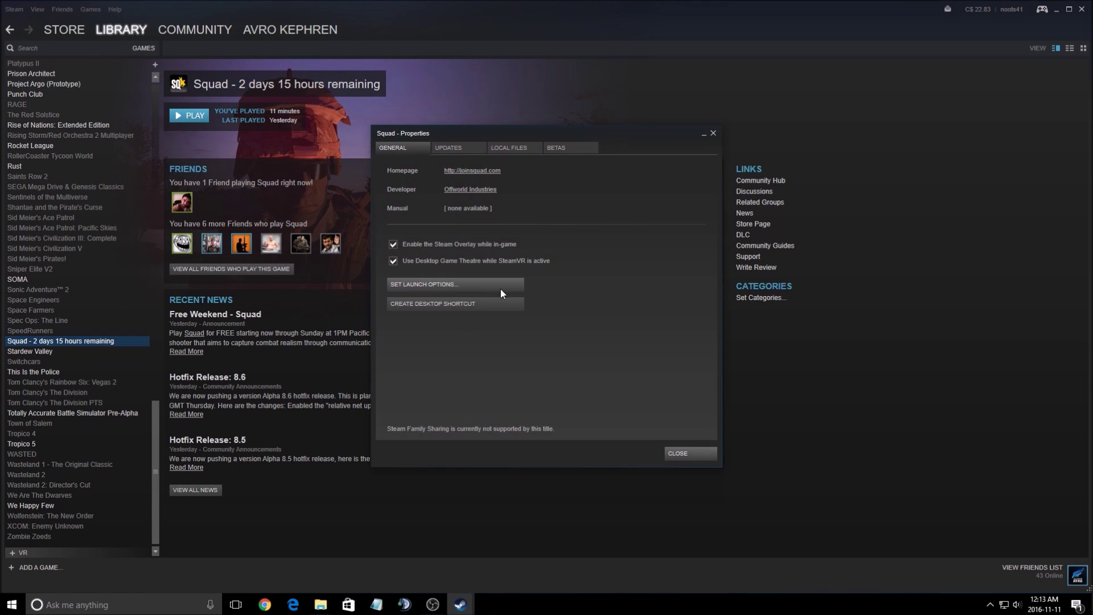
pyautogui.click(471, 286)
pyautogui.write('-sm4 -d3d10')
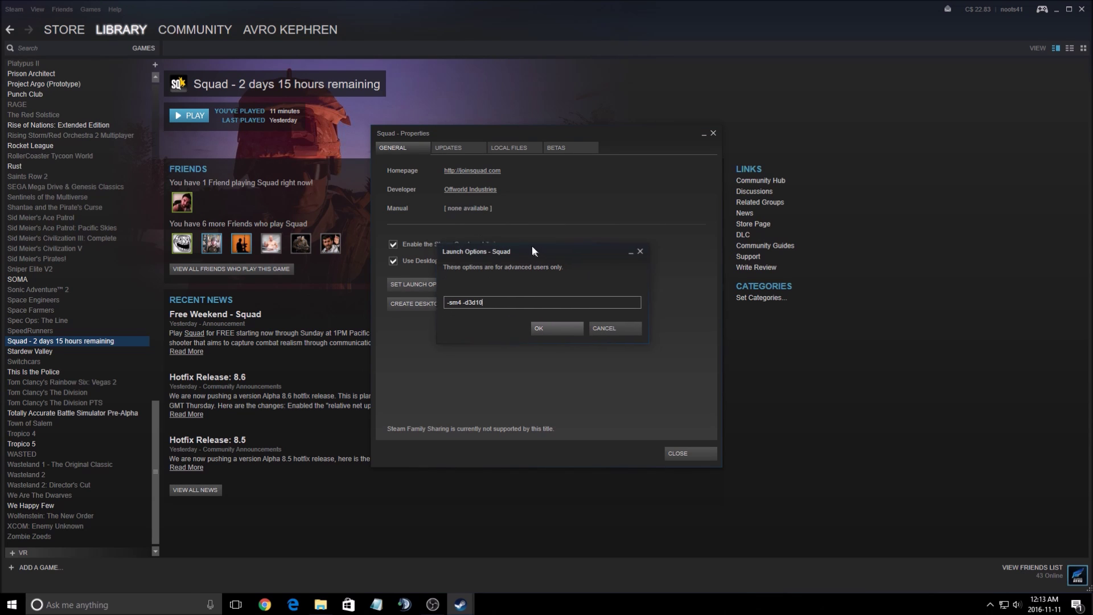
# - Cancel the launch options dialog and close Squad's properties
pyautogui.moveTo(528, 245); pyautogui.dragTo(606, 219)
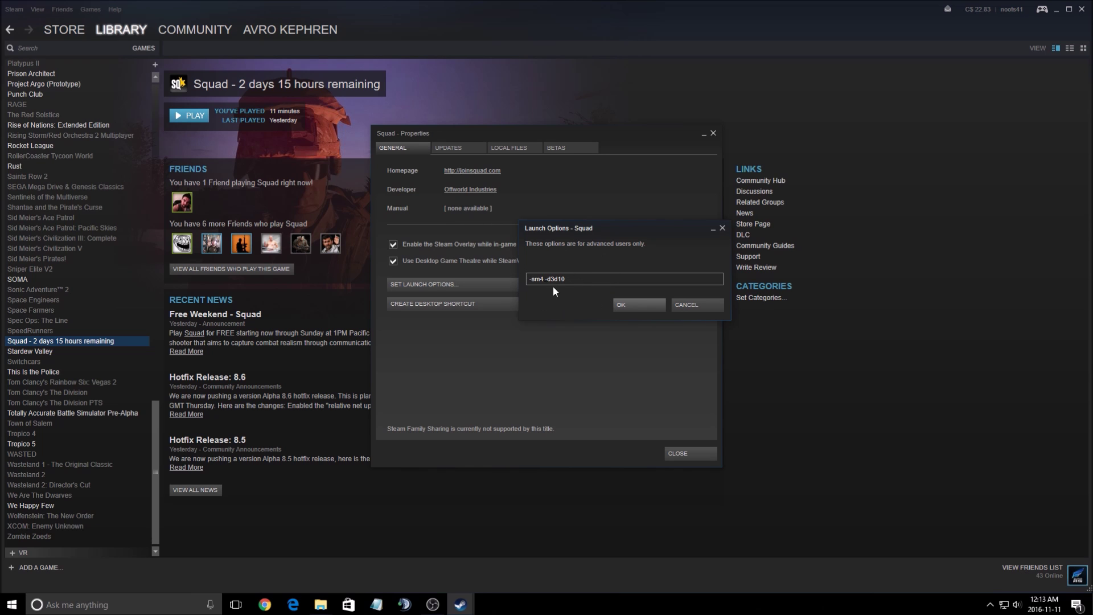
pyautogui.hotkey('ctrl', 'a')
pyautogui.click(702, 308)
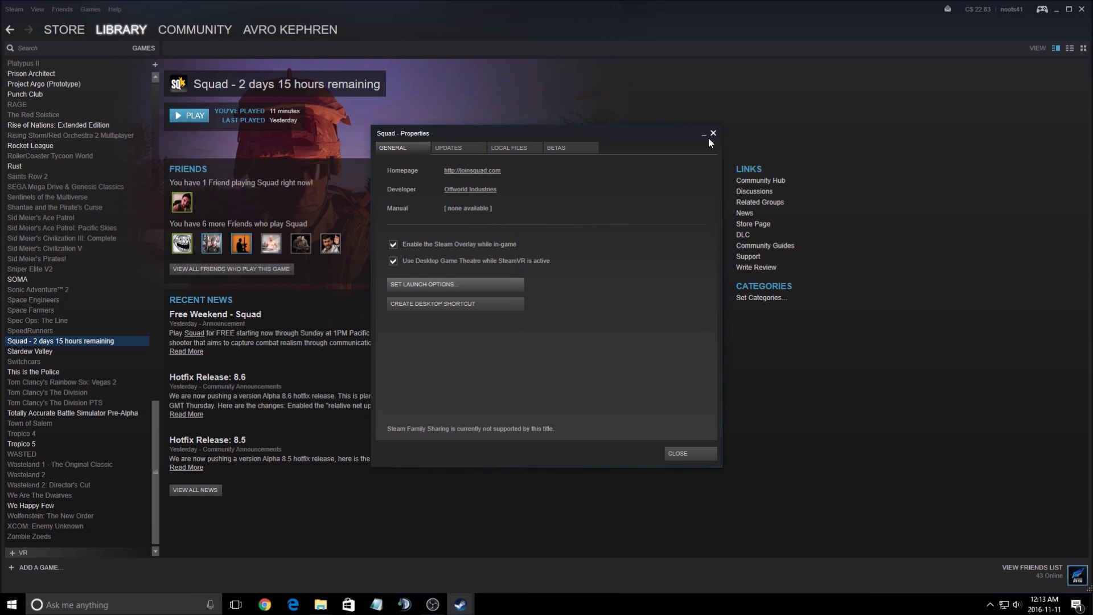
pyautogui.click(712, 133)
# - Switch back to the WindowsNoEditor folder and open the GameUserSettings configuration file
pyautogui.hotkey('alt', 'Tab')
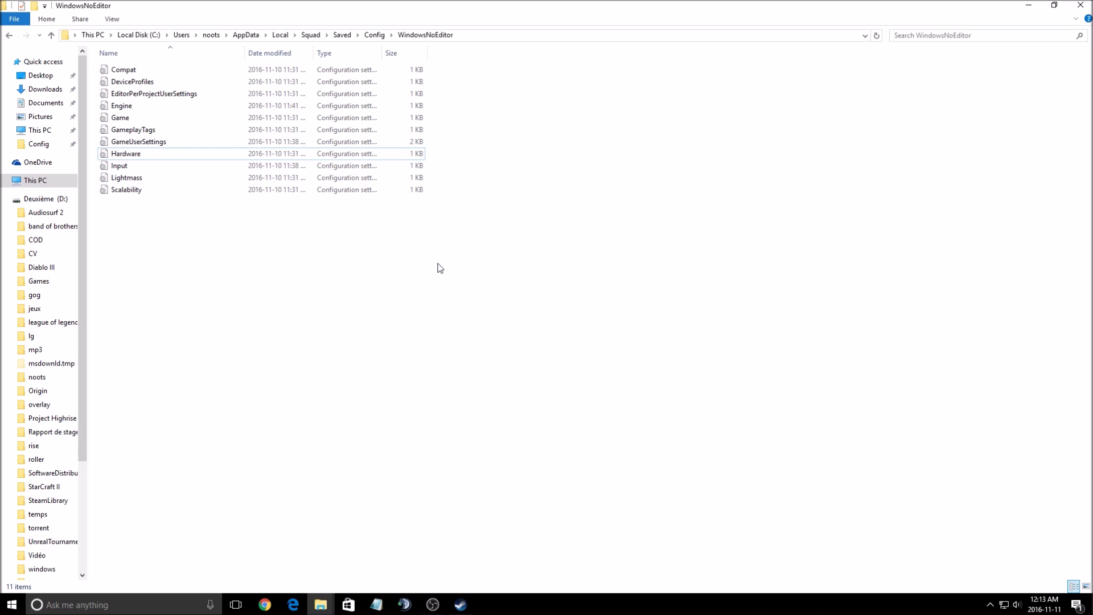
pyautogui.click(166, 130)
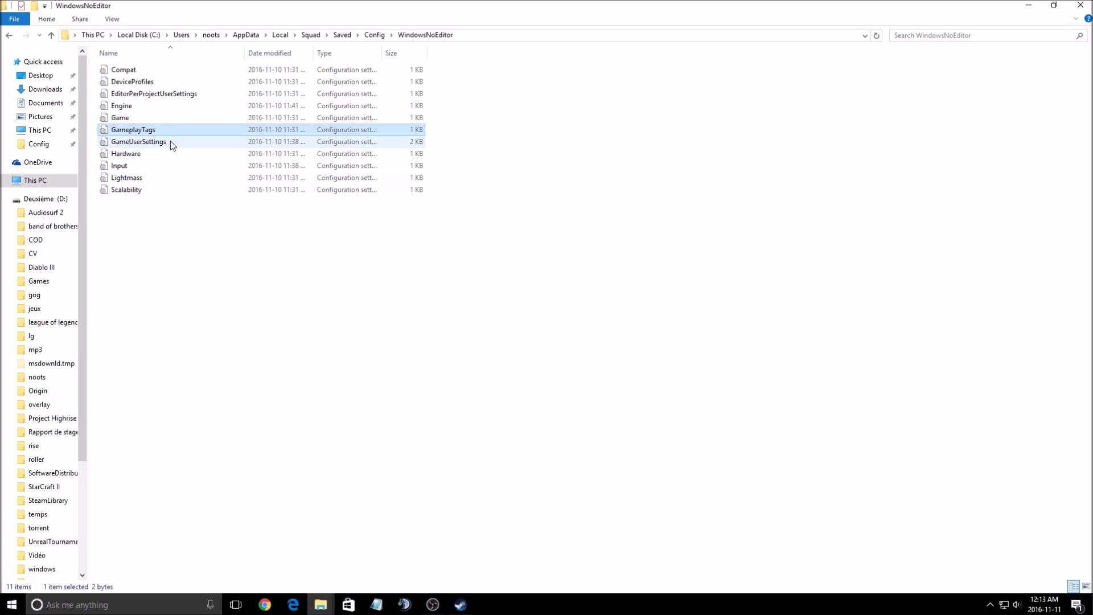
pyautogui.press('Down')
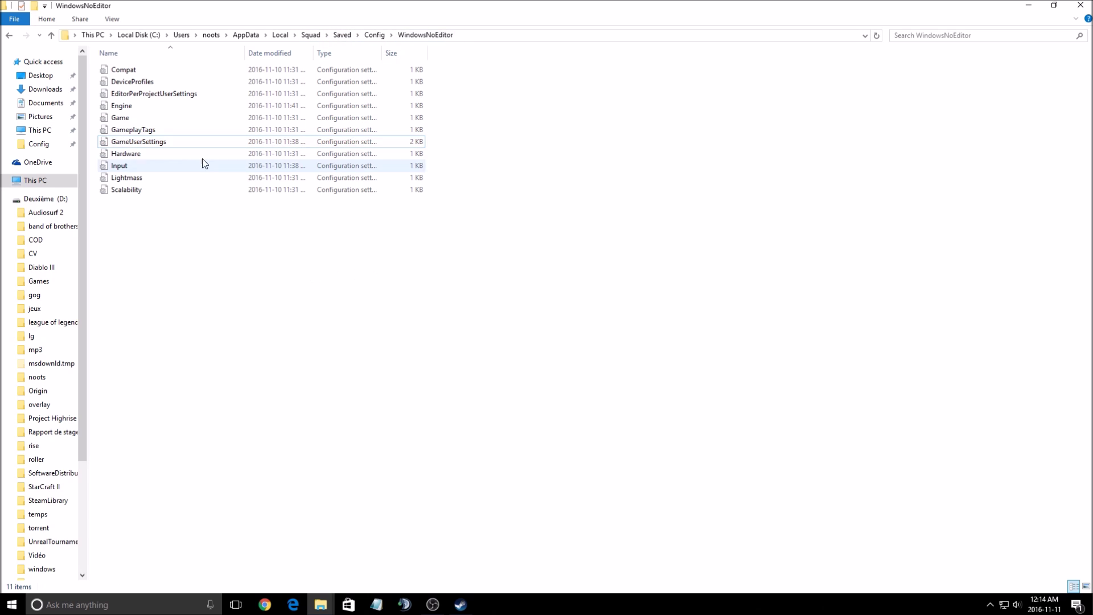
pyautogui.doubleClick(171, 141)
pyautogui.moveTo(650, 165); pyautogui.dragTo(469, 109)
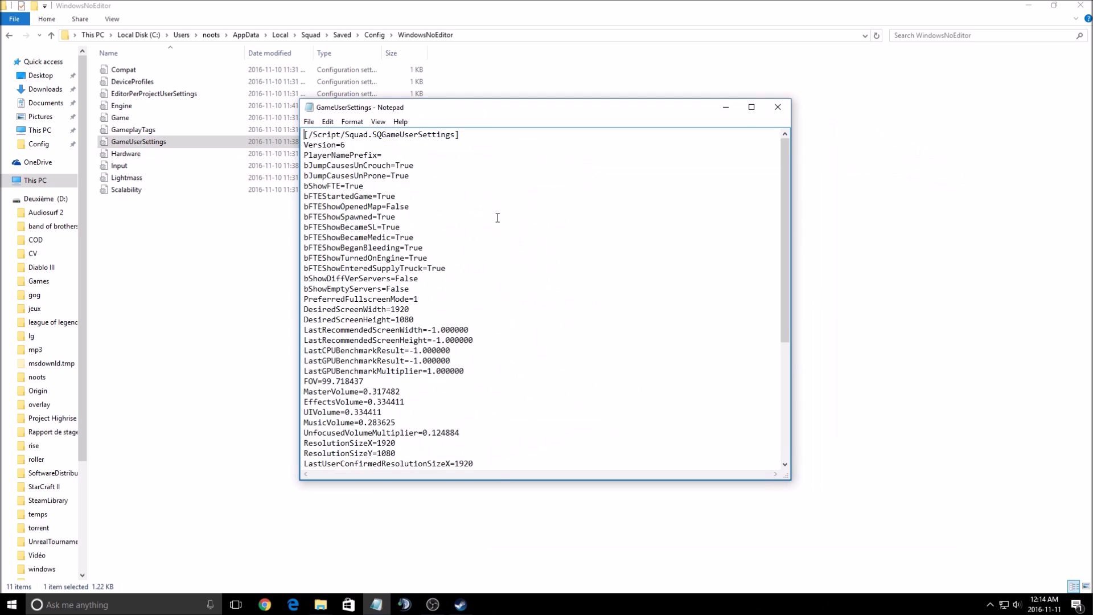
# - Highlight the sg.ShadowQuality line in the ScalabilityGroups section and save the file
pyautogui.scroll(-6, 508, 279)
pyautogui.scroll(4, 508, 280)
pyautogui.scroll(2, 521, 285)
pyautogui.scroll(-4, 544, 282)
pyautogui.scroll(4, 541, 283)
pyautogui.scroll(-6, 490, 309)
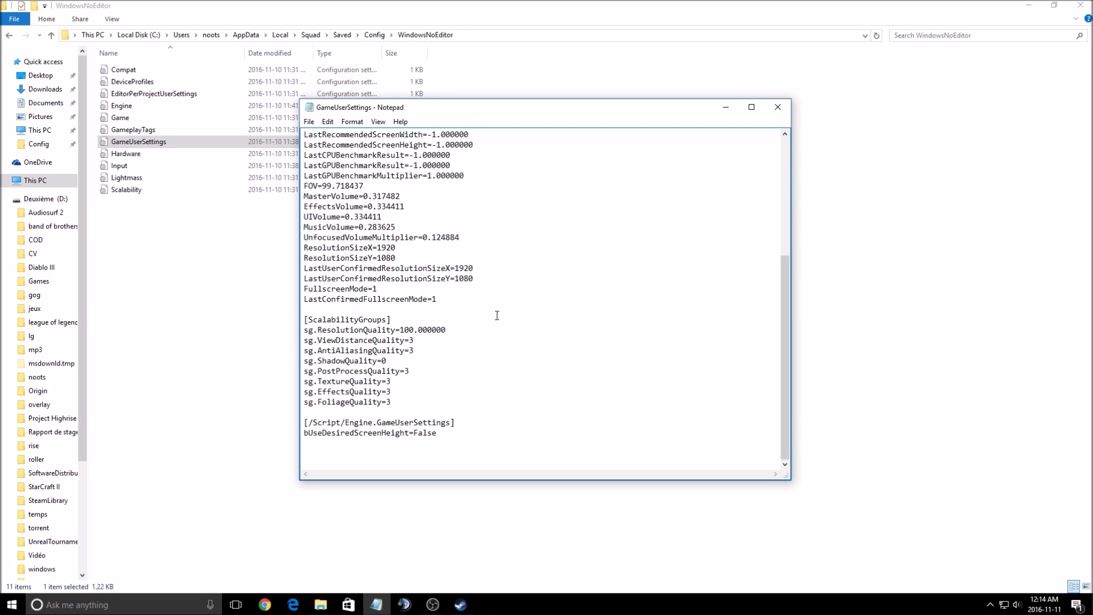
pyautogui.click(397, 362)
pyautogui.moveTo(317, 361)
pyautogui.mouseDown()
pyautogui.moveTo(400, 363)
pyautogui.moveTo(297, 360)
pyautogui.mouseUp()
pyautogui.click(404, 371)
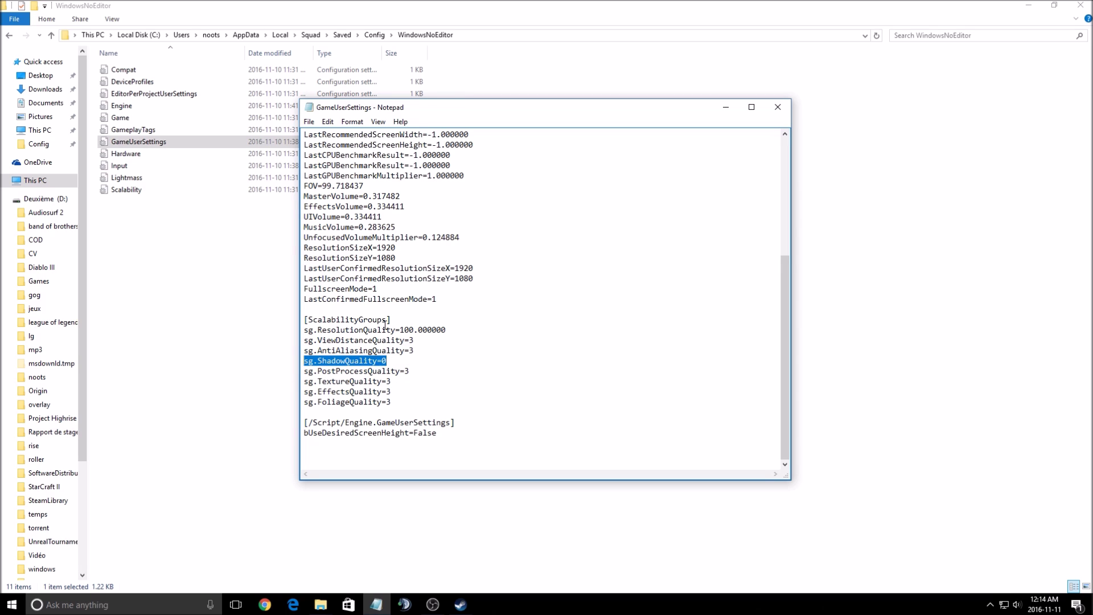
pyautogui.click(309, 121)
pyautogui.click(342, 158)
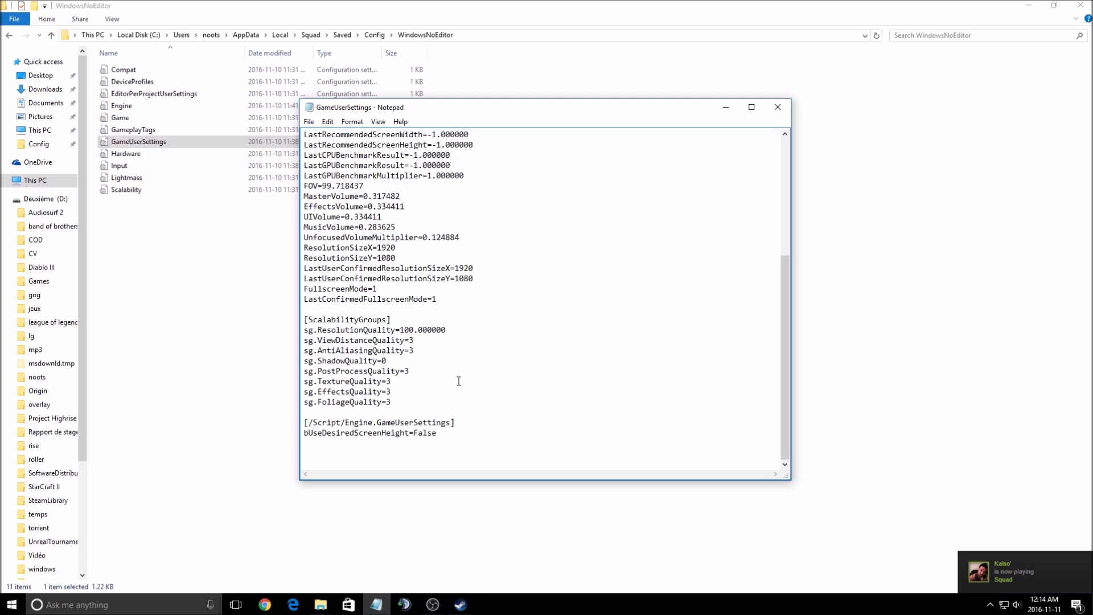
# - Examine the view distance, anti-aliasing and shadow quality lines under ScalabilityGroups, and close GameUserSettings
pyautogui.moveTo(389, 361); pyautogui.dragTo(302, 361)
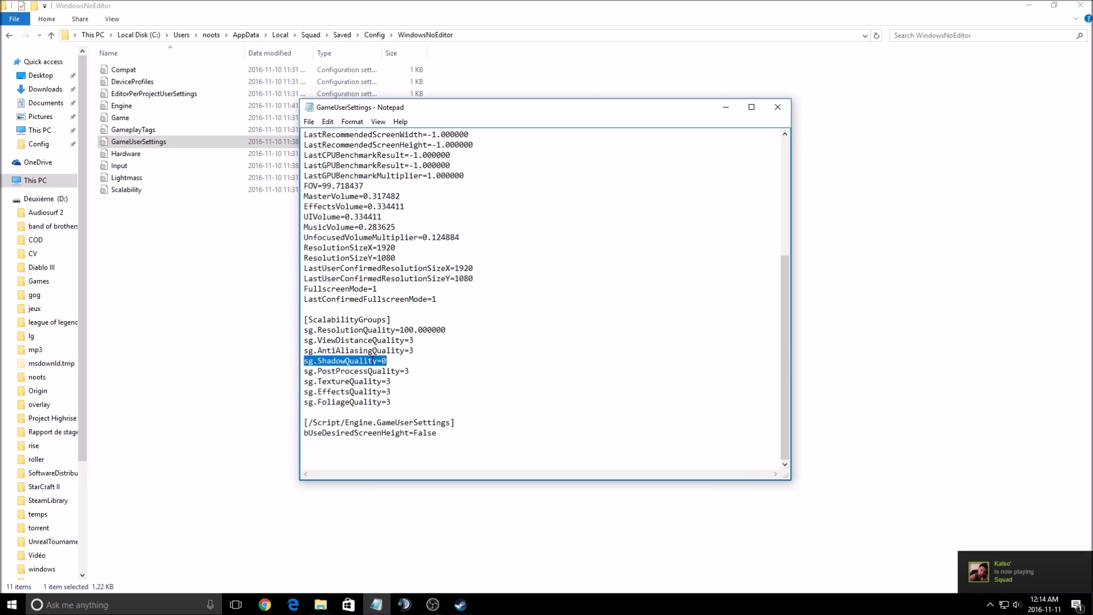
pyautogui.click(432, 371)
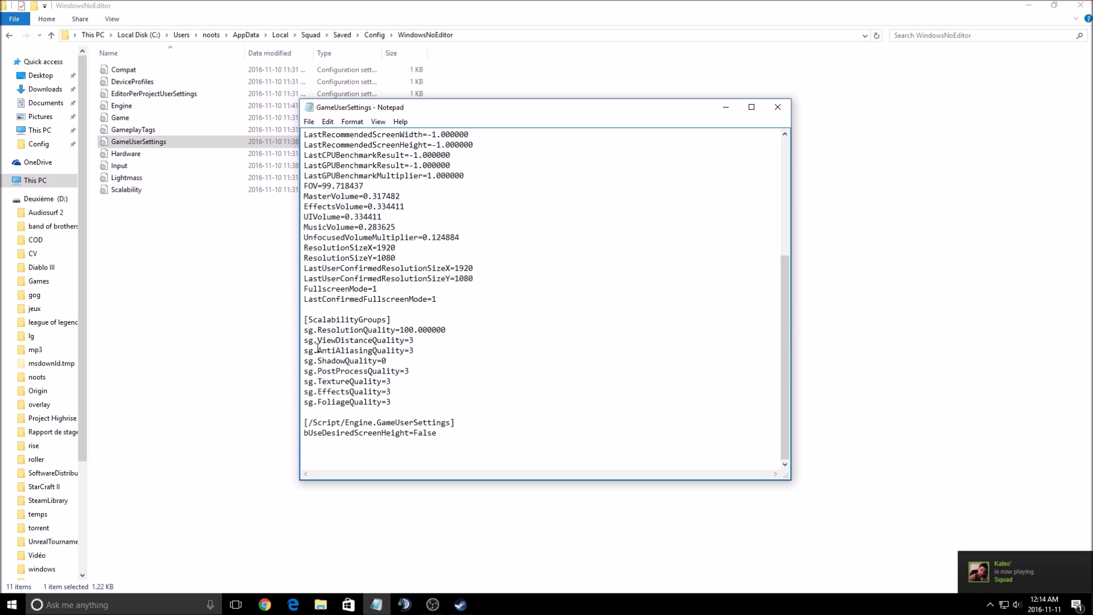
pyautogui.moveTo(305, 340); pyautogui.dragTo(415, 340)
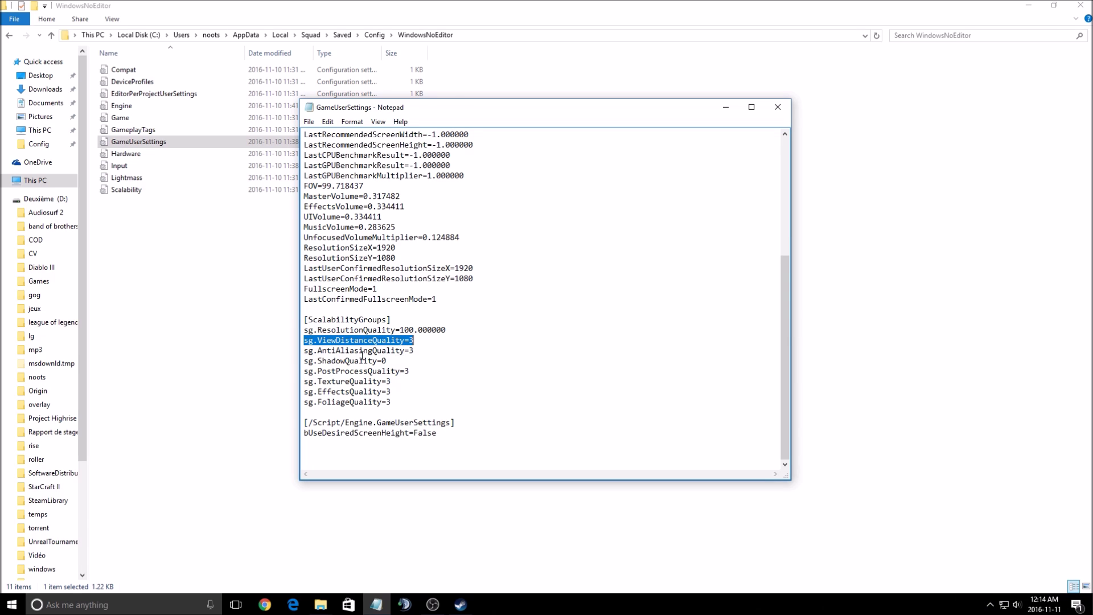
pyautogui.moveTo(327, 351); pyautogui.dragTo(400, 353)
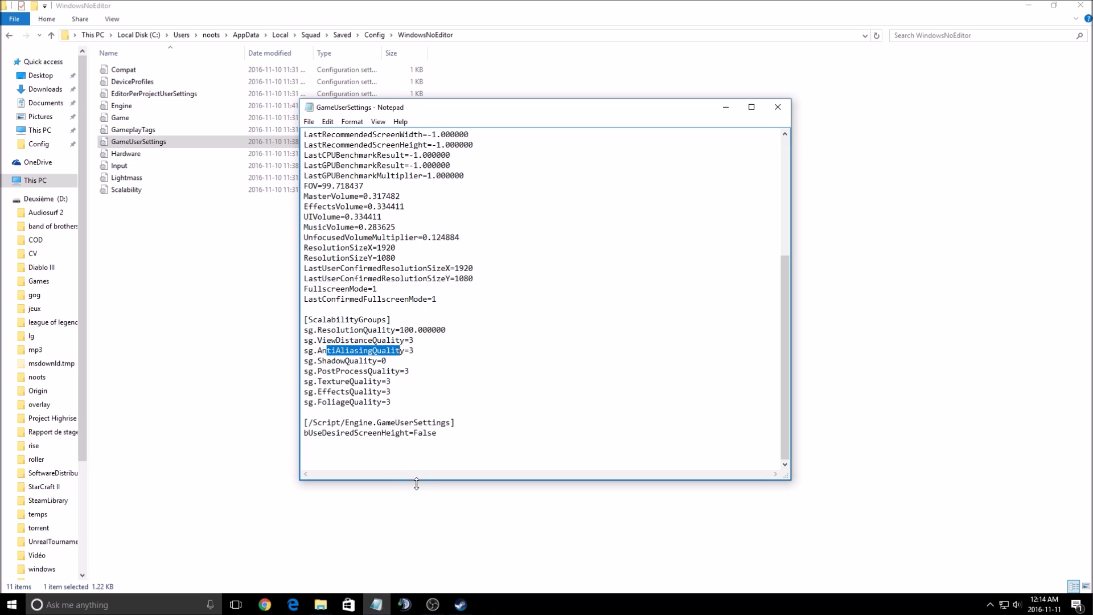
pyautogui.click(364, 340)
pyautogui.moveTo(345, 351); pyautogui.dragTo(391, 353)
pyautogui.click(419, 351)
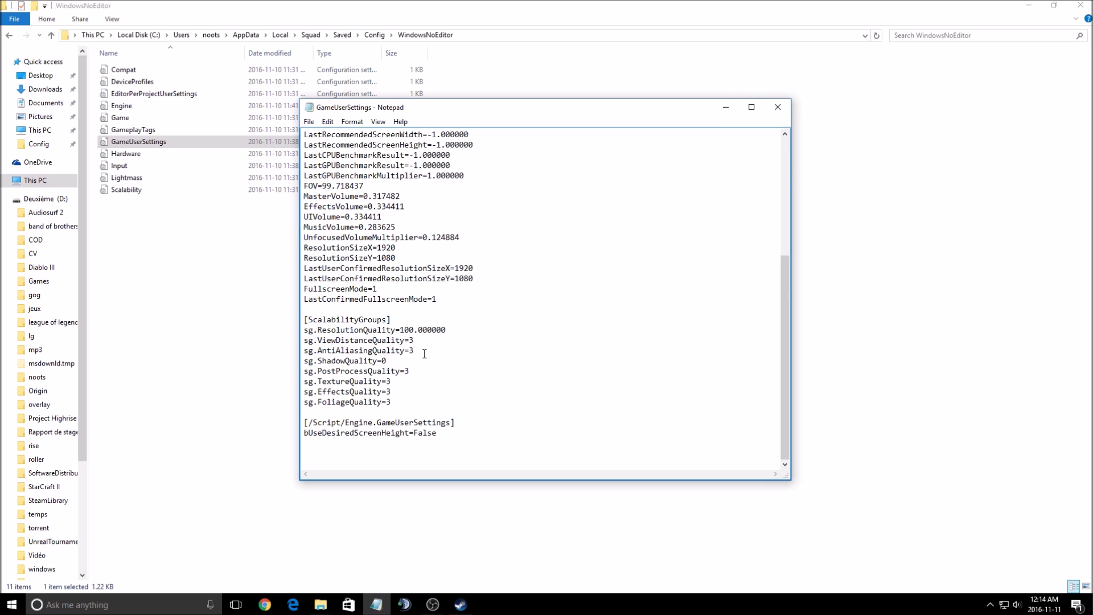
pyautogui.moveTo(432, 341); pyautogui.dragTo(324, 341)
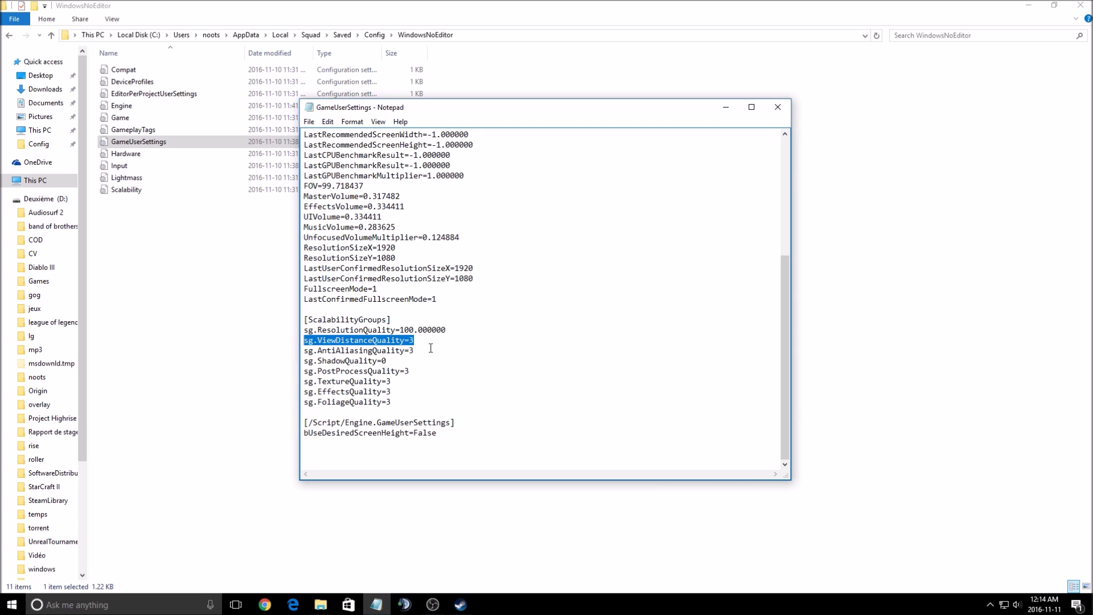
pyautogui.click(446, 376)
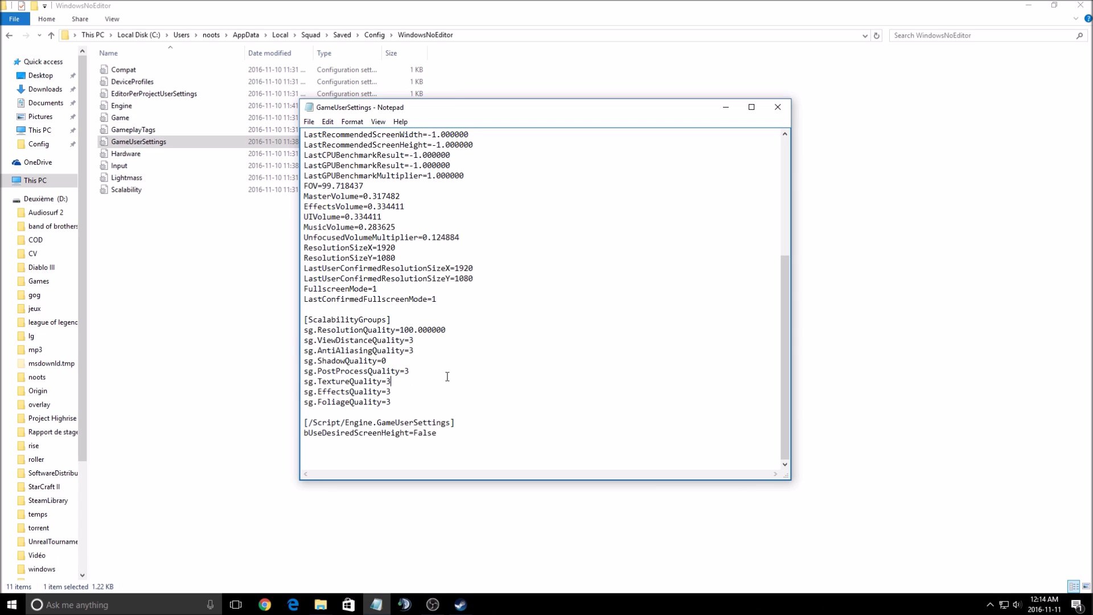
pyautogui.moveTo(317, 361); pyautogui.dragTo(441, 361)
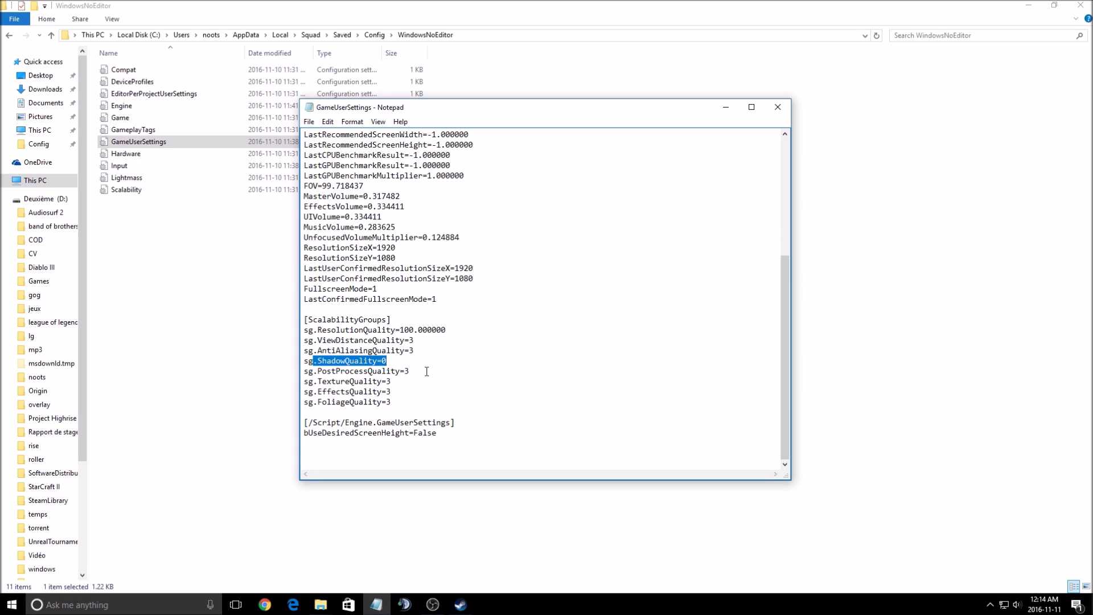
pyautogui.click(396, 362)
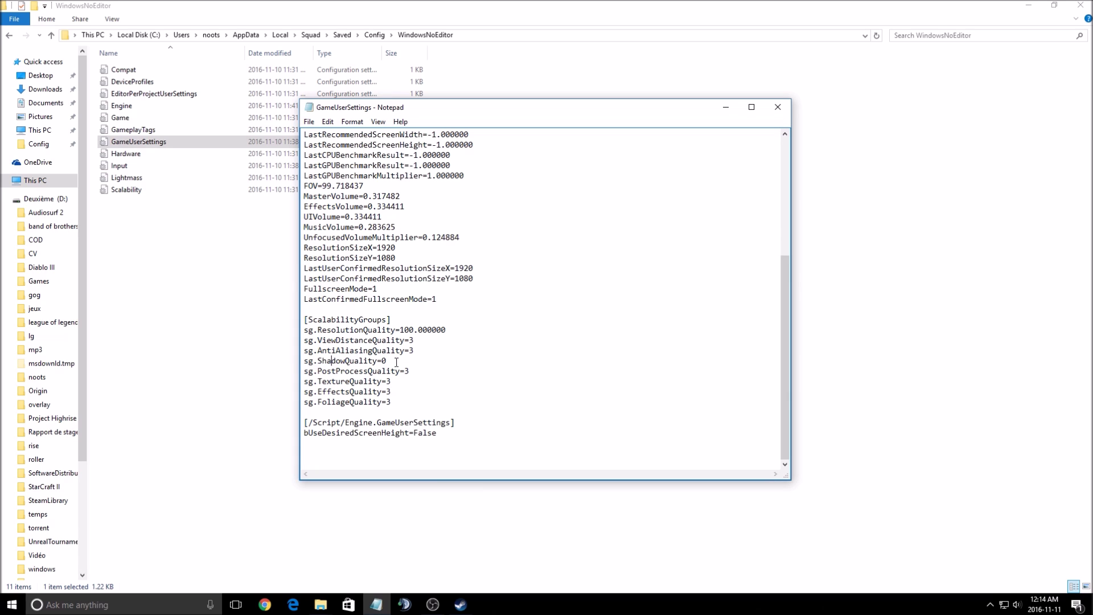
pyautogui.moveTo(313, 361); pyautogui.dragTo(387, 362)
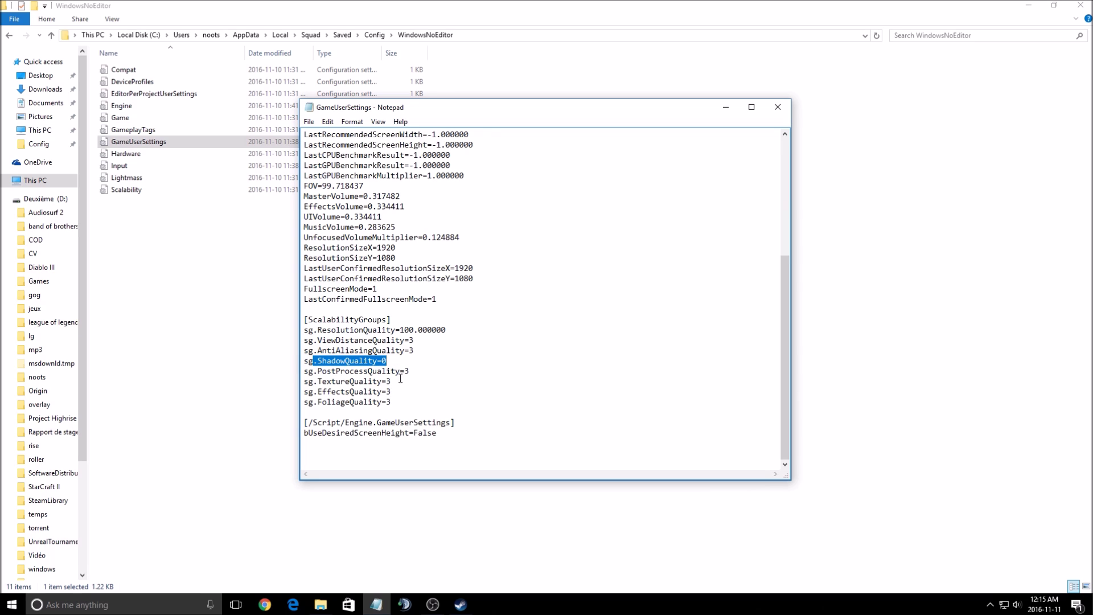
pyautogui.click(456, 354)
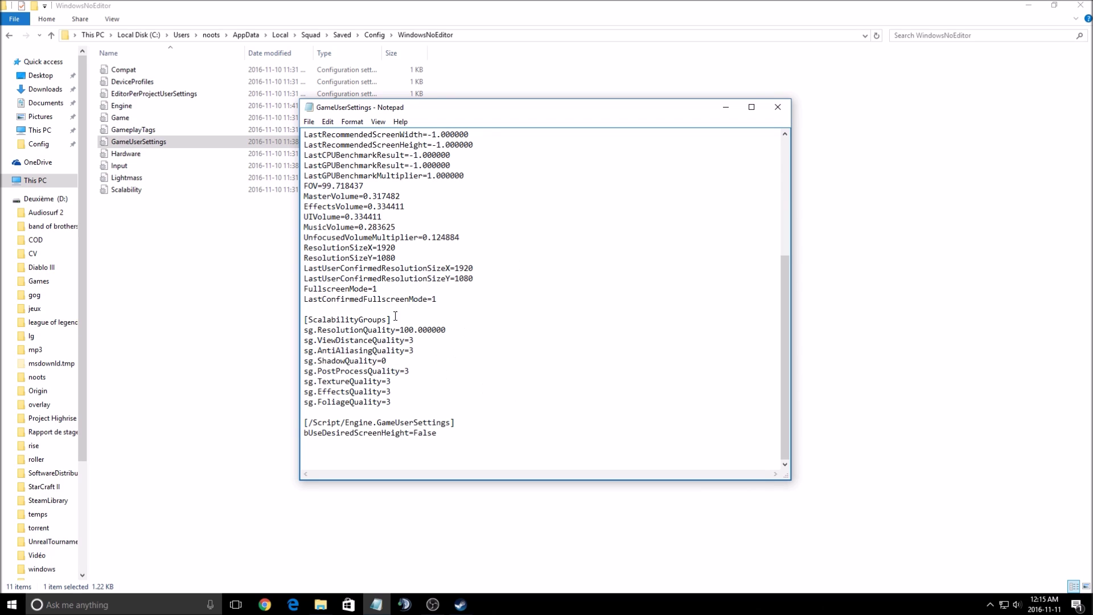
pyautogui.click(778, 107)
# - Open the BaseScalability file from the Config folder inside Squad's Engine folder
pyautogui.hotkey('alt', 'Left')
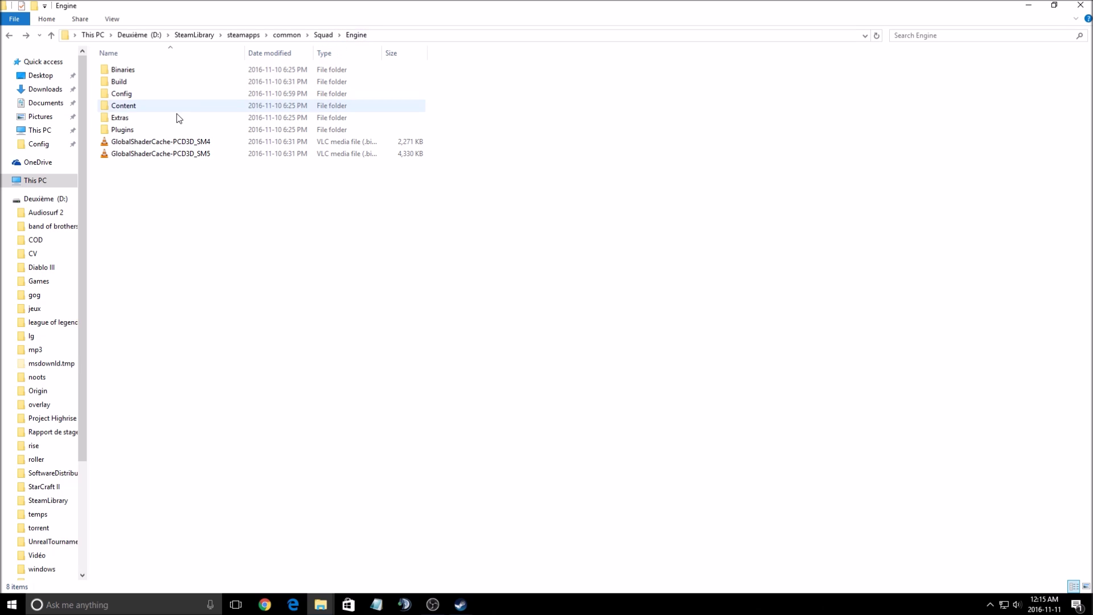
pyautogui.doubleClick(124, 93)
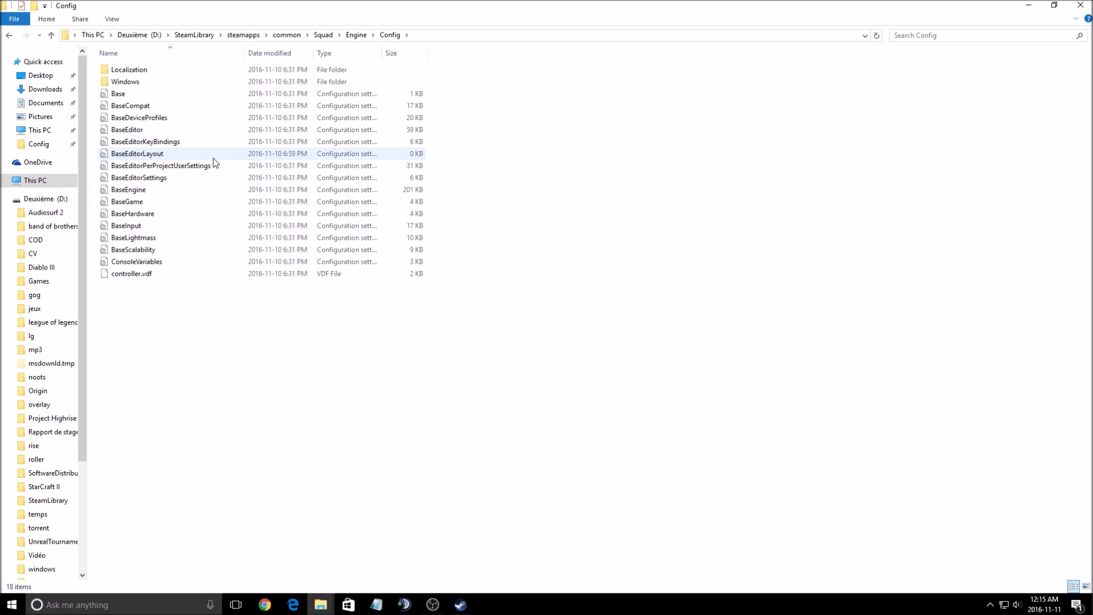
pyautogui.doubleClick(159, 248)
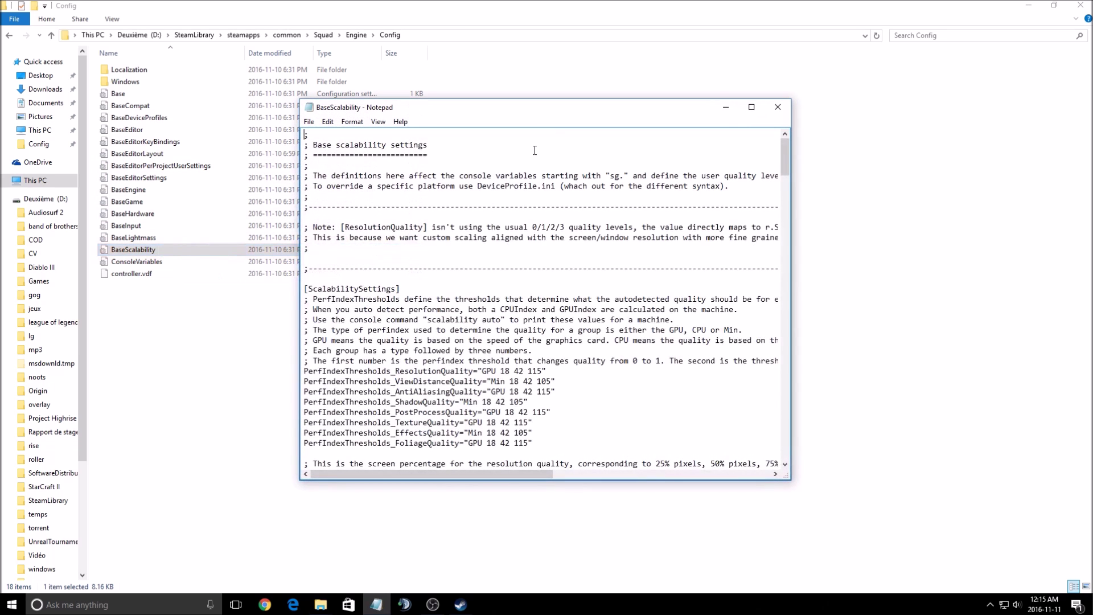
# - Find the ViewDistanceQuality@0 section in BaseScalability and highlight its heading
pyautogui.scroll(-6, 494, 244)
pyautogui.scroll(-15, 495, 244)
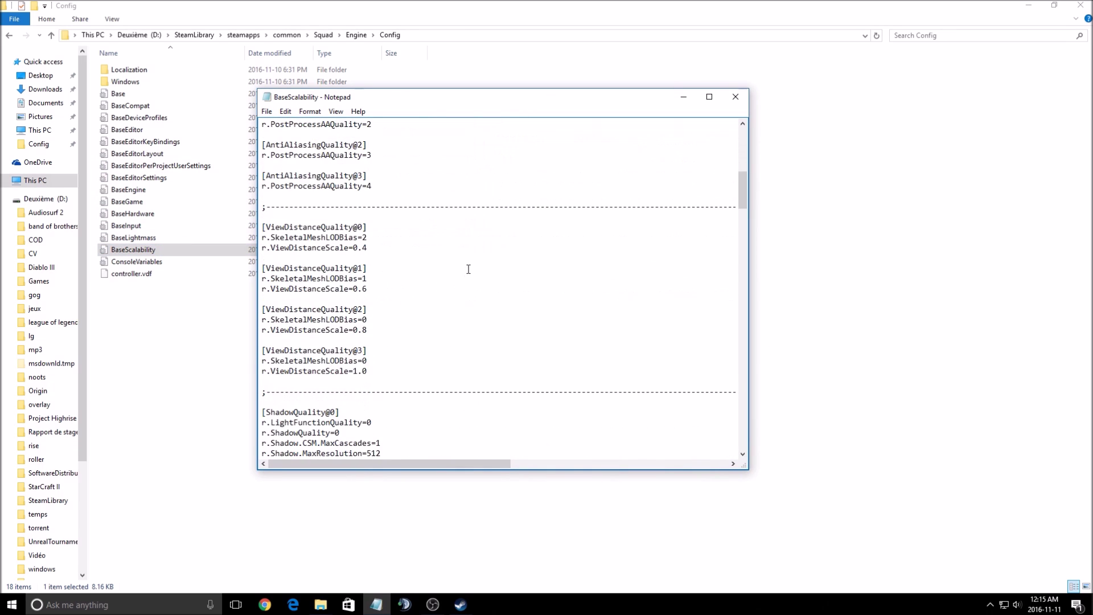
pyautogui.moveTo(263, 227); pyautogui.dragTo(340, 227)
pyautogui.click(393, 257)
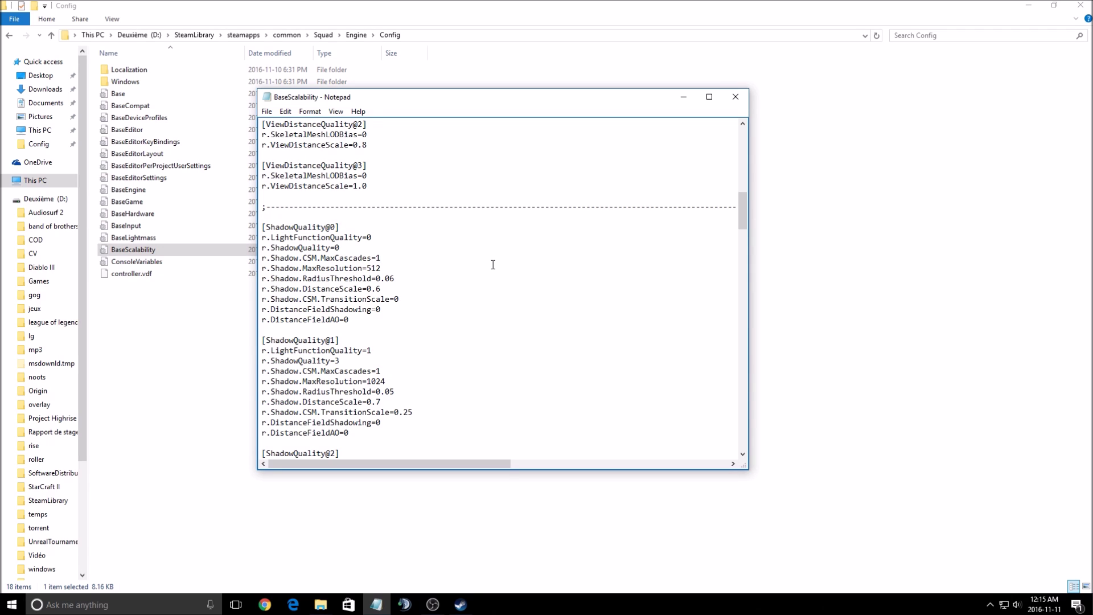
# - In the ShadowQuality@0 section, set r.Shadow.CSM.MaxCascades, r.Shadow.RadiusThreshold and r.Shadow.DistanceScale to 0
pyautogui.moveTo(396, 278); pyautogui.dragTo(390, 279)
pyautogui.press('BackSpace')
pyautogui.press('BackSpace')
# - Close BaseScalability without saving the edits, and close the Engine\Config folder window
pyautogui.click(266, 112)
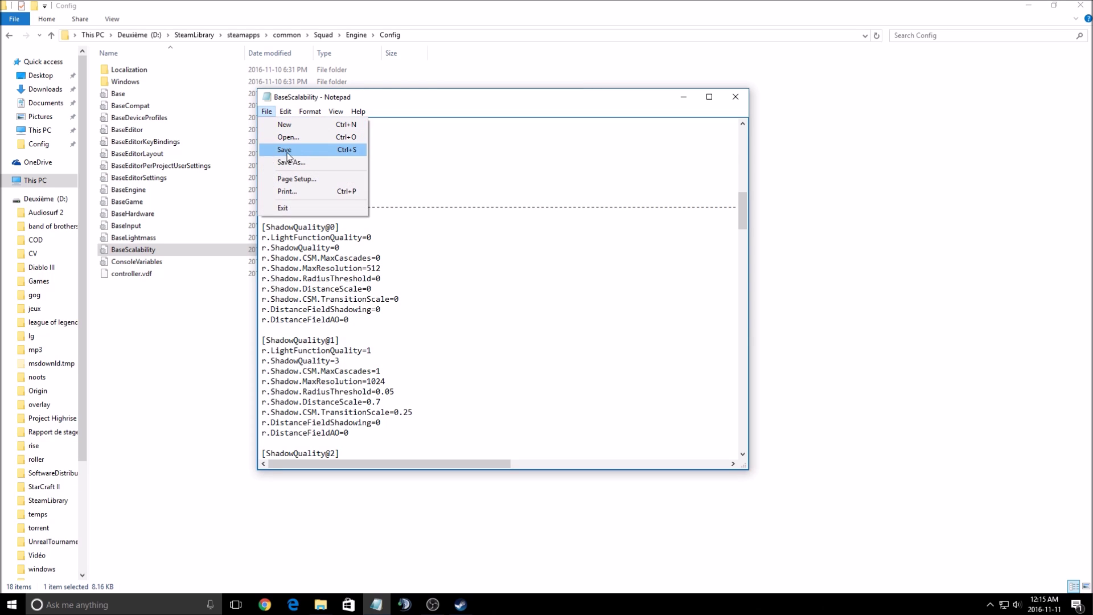
pyautogui.click(735, 97)
pyautogui.click(735, 97)
pyautogui.click(558, 310)
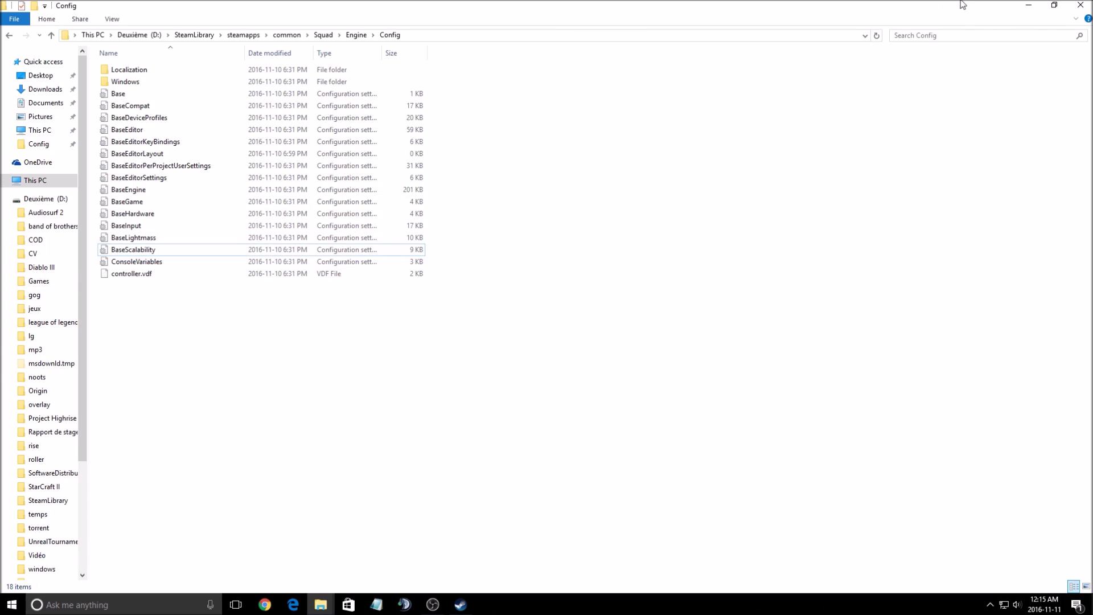
pyautogui.click(1082, 11)
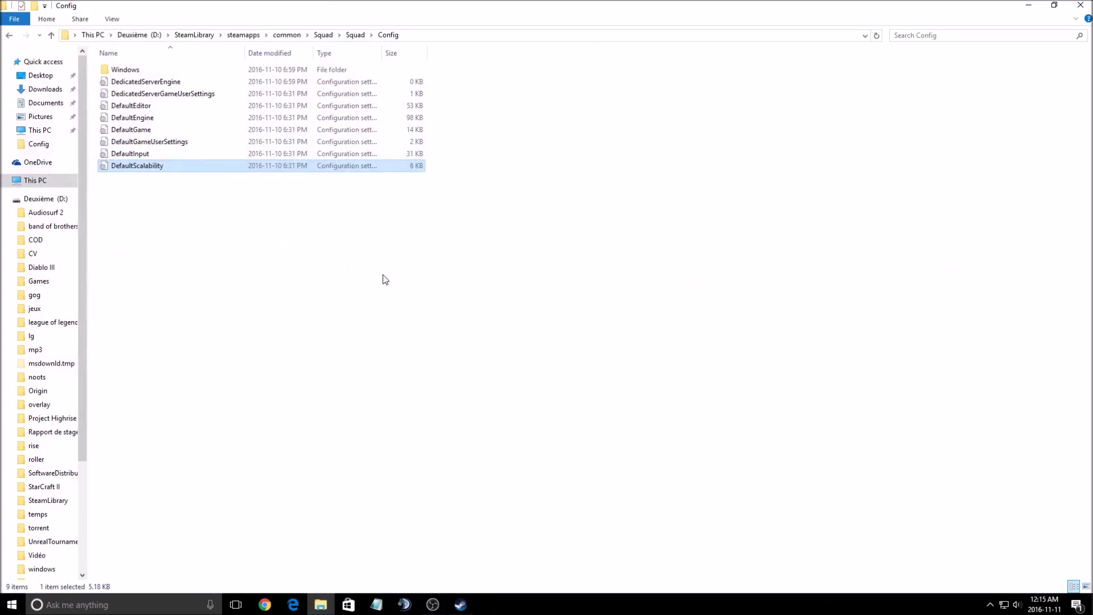
# - Open the DefaultScalability file from the Squad\Squad\Config folder
pyautogui.click(355, 225)
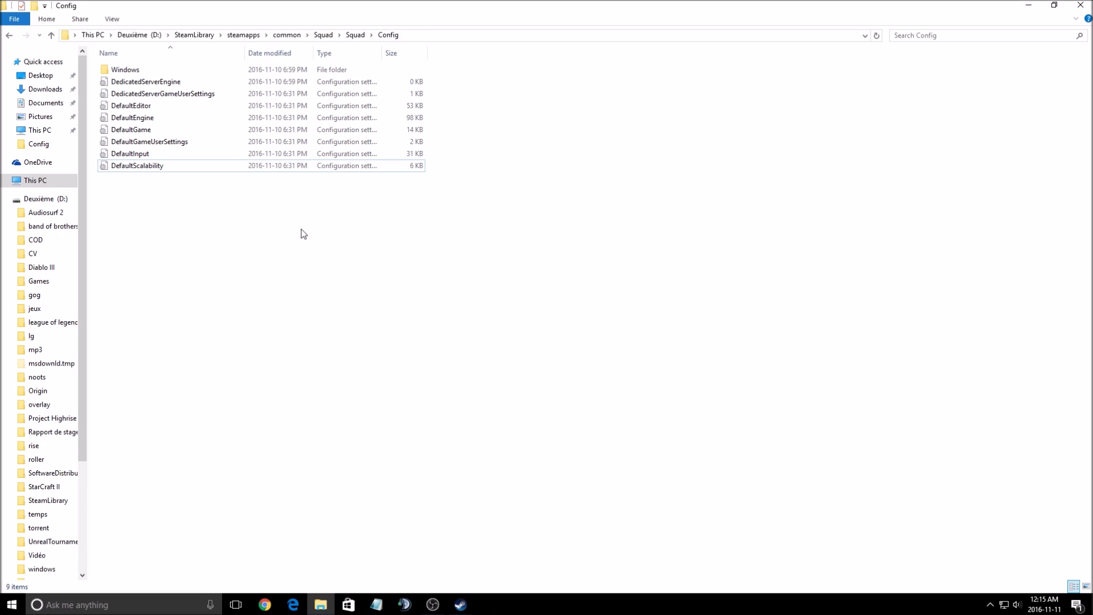
pyautogui.click(157, 167)
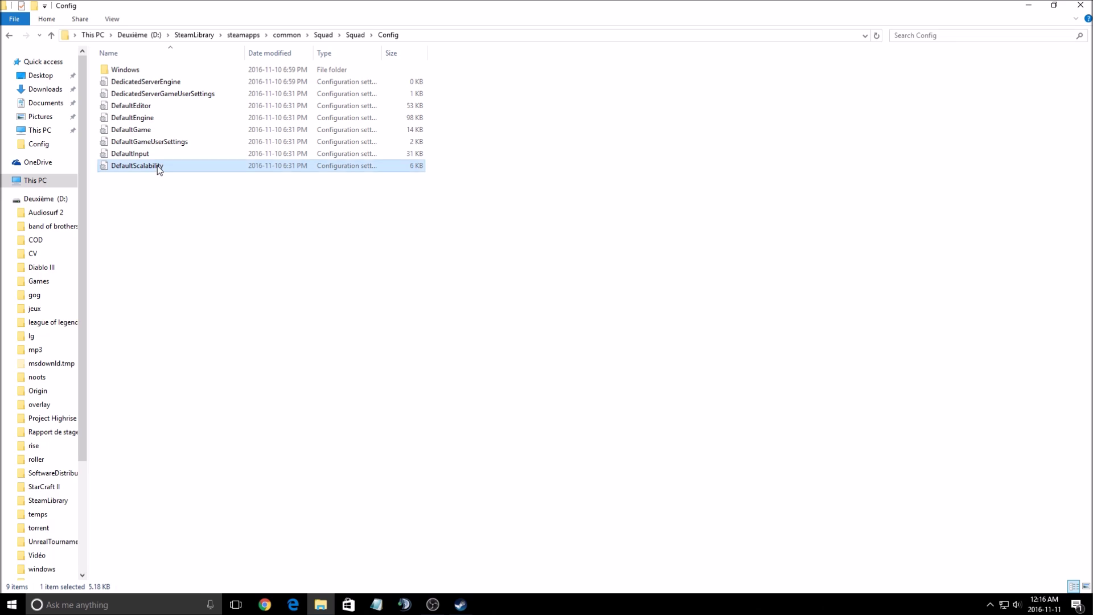
pyautogui.doubleClick(159, 167)
pyautogui.click(417, 270)
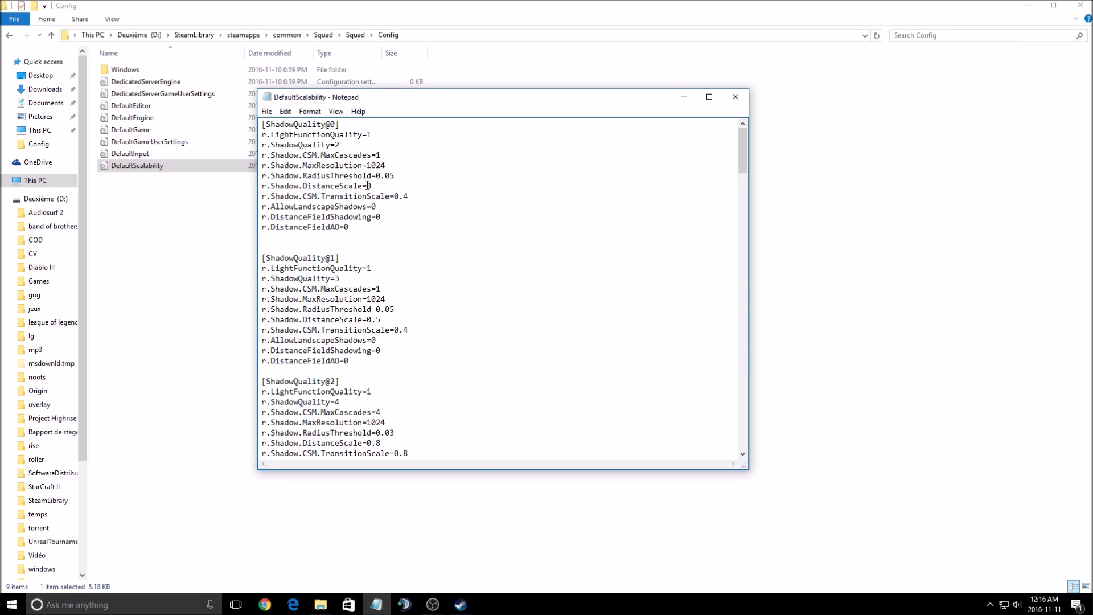
# - In the ShadowQuality@0 section of DefaultScalability, set r.LightFunctionQuality, r.ShadowQuality and r.Shadow.CSM.MaxCascades to 0
pyautogui.moveTo(262, 123); pyautogui.dragTo(396, 212)
pyautogui.click(396, 217)
pyautogui.click(380, 137)
pyautogui.press('BackSpace')
pyautogui.write('0')
pyautogui.click(370, 144)
pyautogui.press('BackSpace')
pyautogui.write('0')
pyautogui.click(396, 155)
pyautogui.press('BackSpace')
pyautogui.write('0')
# - Highlight the r.Shadow.MaxResolution line in the ShadowQuality@0 section, then clear the highlight
pyautogui.doubleClick(356, 170)
pyautogui.click(416, 170)
pyautogui.moveTo(408, 166); pyautogui.dragTo(261, 166)
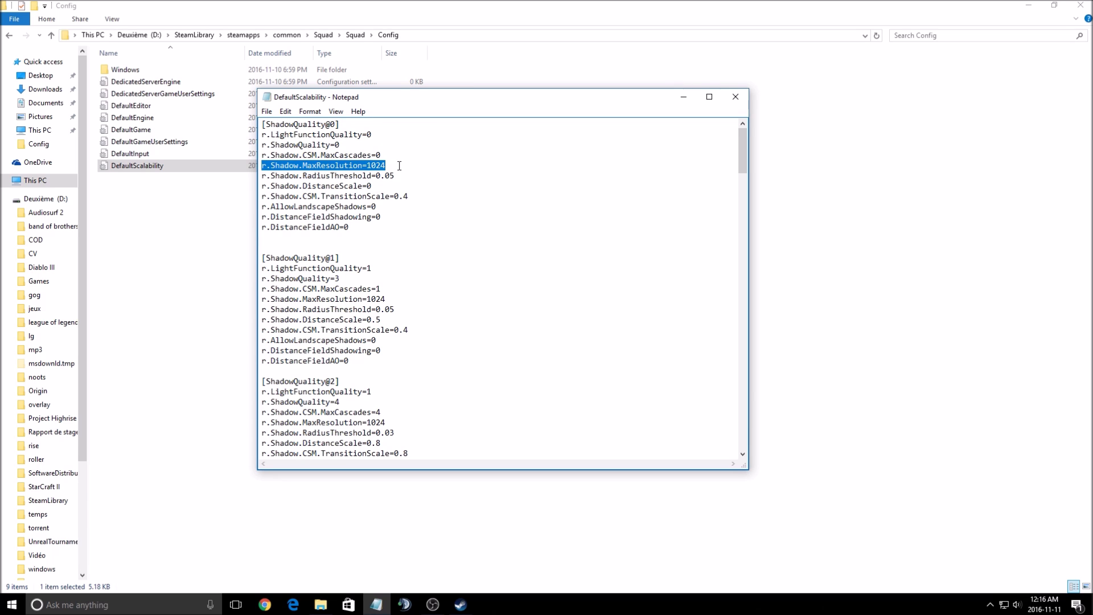
pyautogui.click(419, 194)
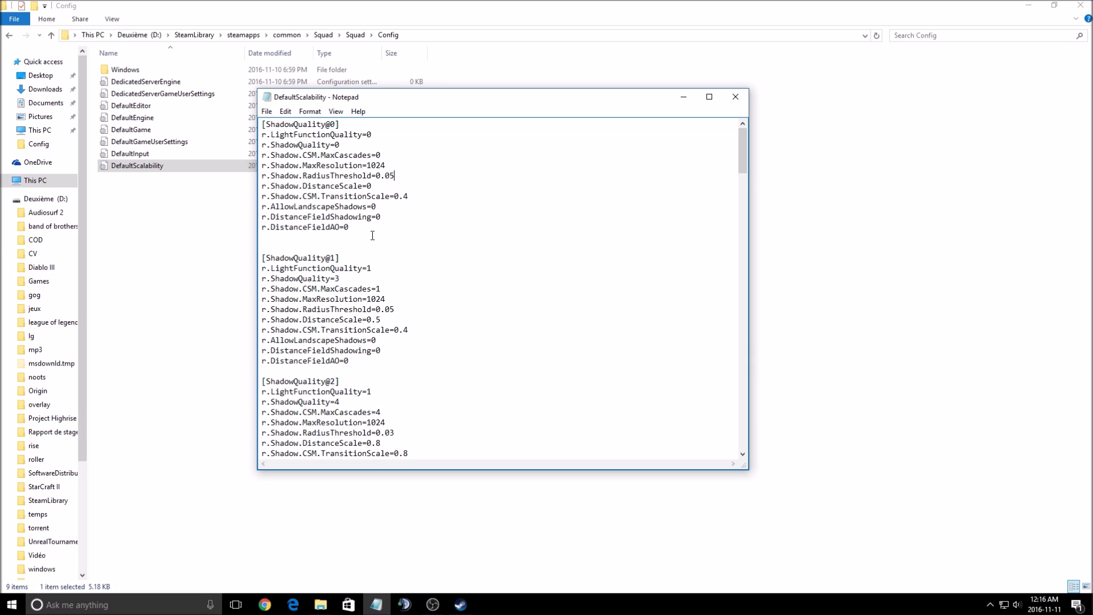
# - Close the DefaultScalability file without saving the edits
pyautogui.click(736, 97)
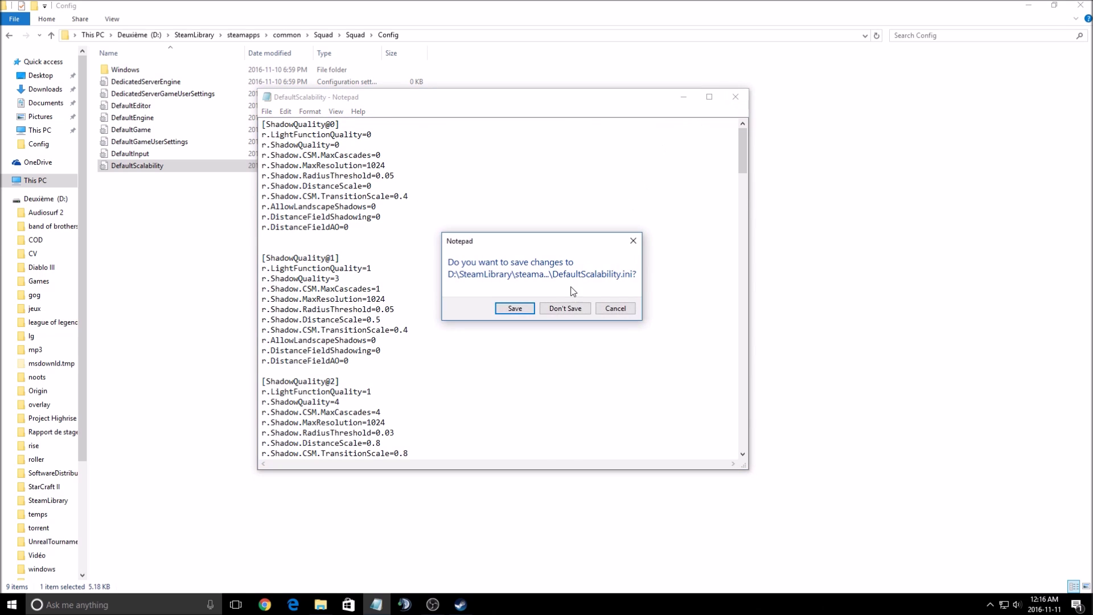
pyautogui.click(568, 308)
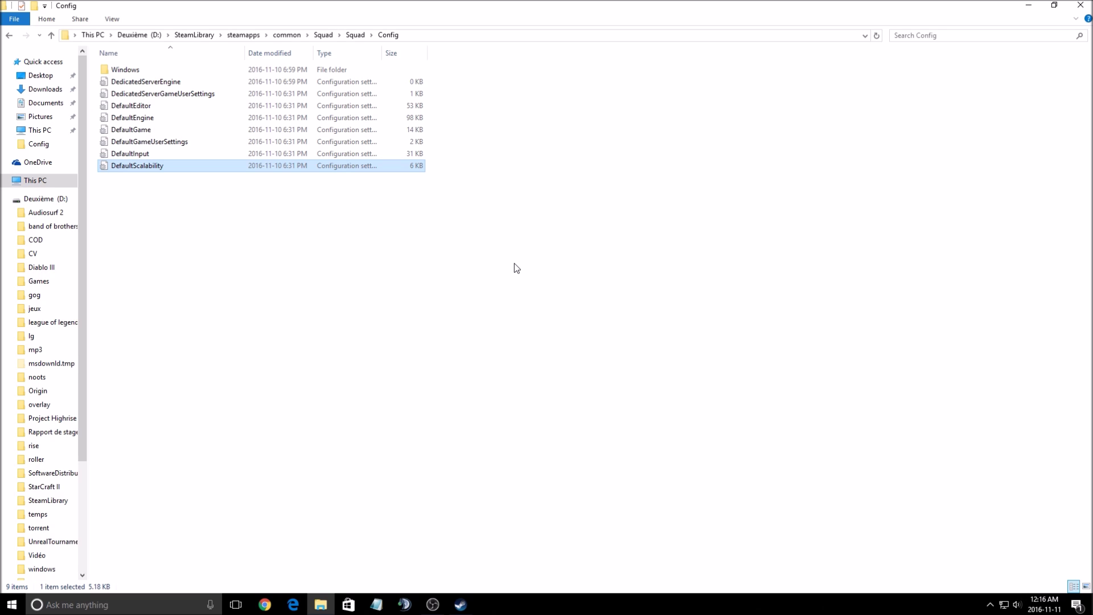
pyautogui.click(527, 237)
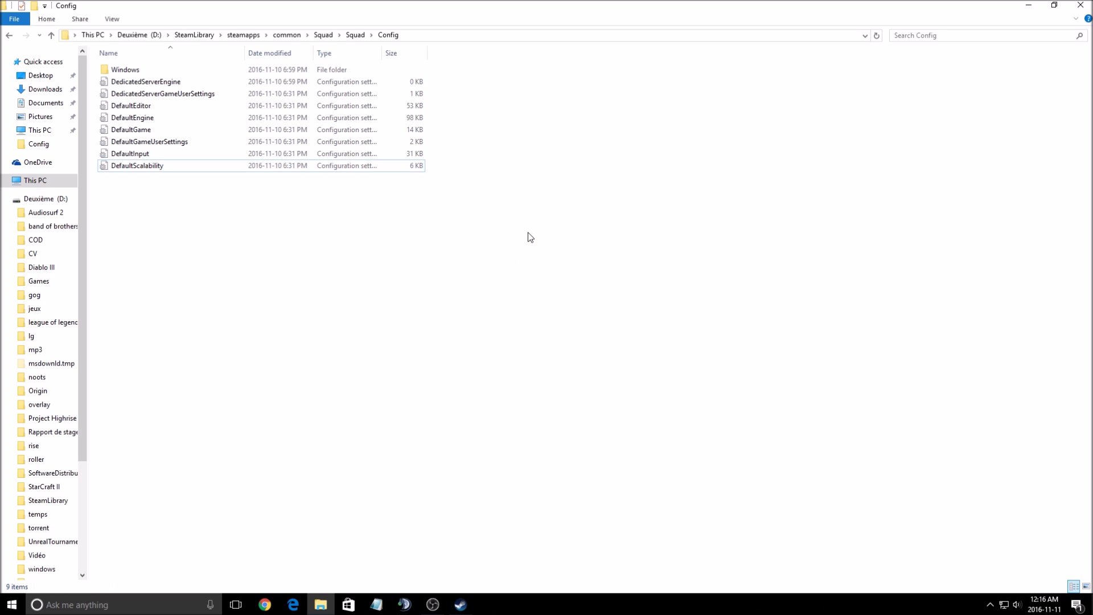
pyautogui.click(159, 105)
pyautogui.click(428, 217)
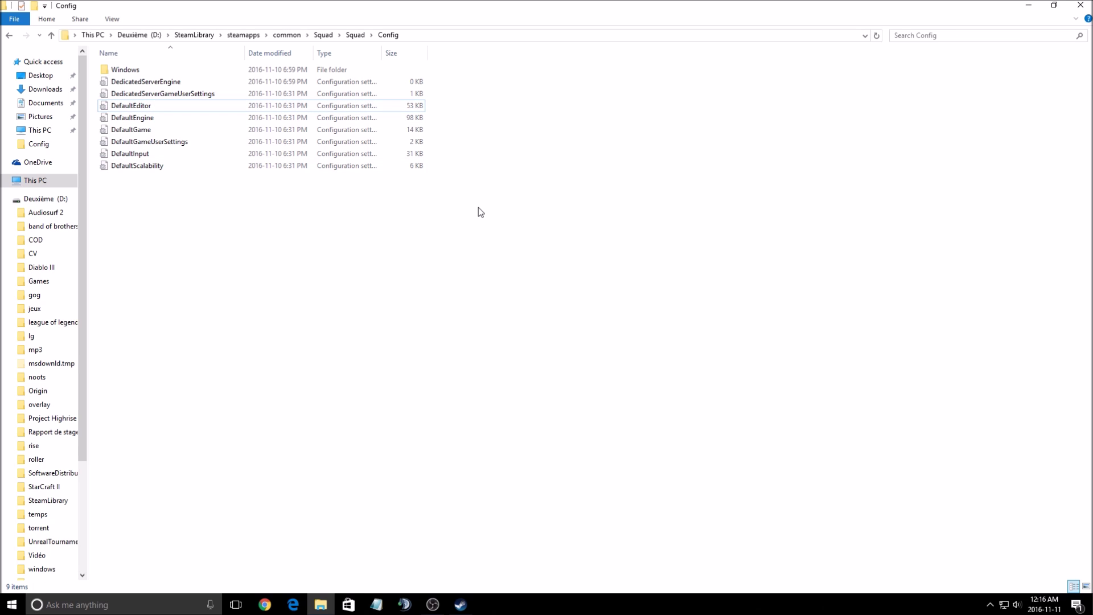